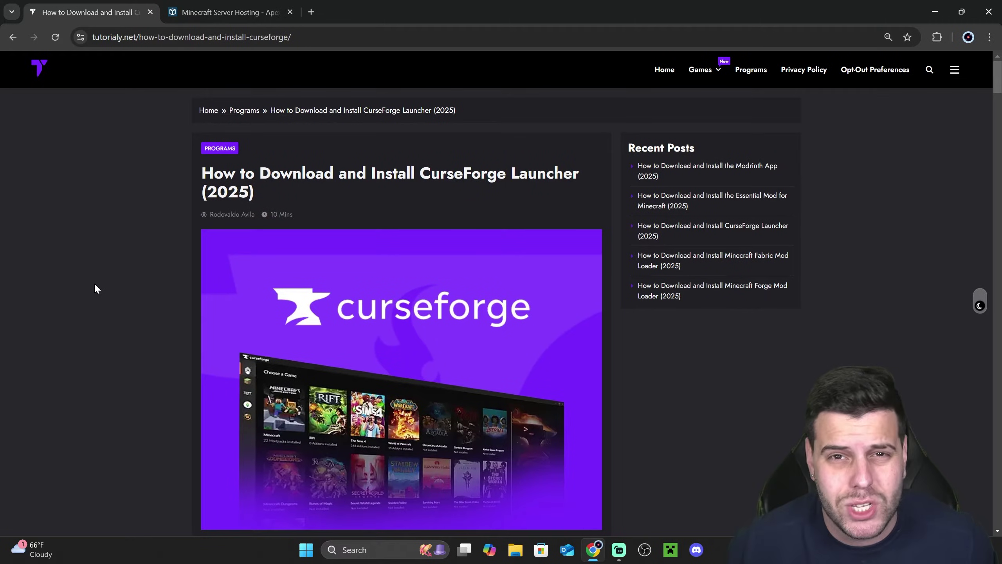
Look through the CurseForge Launcher download and installation guide, including its Step 1 and Step 2 sections
{"action": "scroll", "coordinate": [121, 257], "scroll_direction": "down", "scroll_amount": 10}
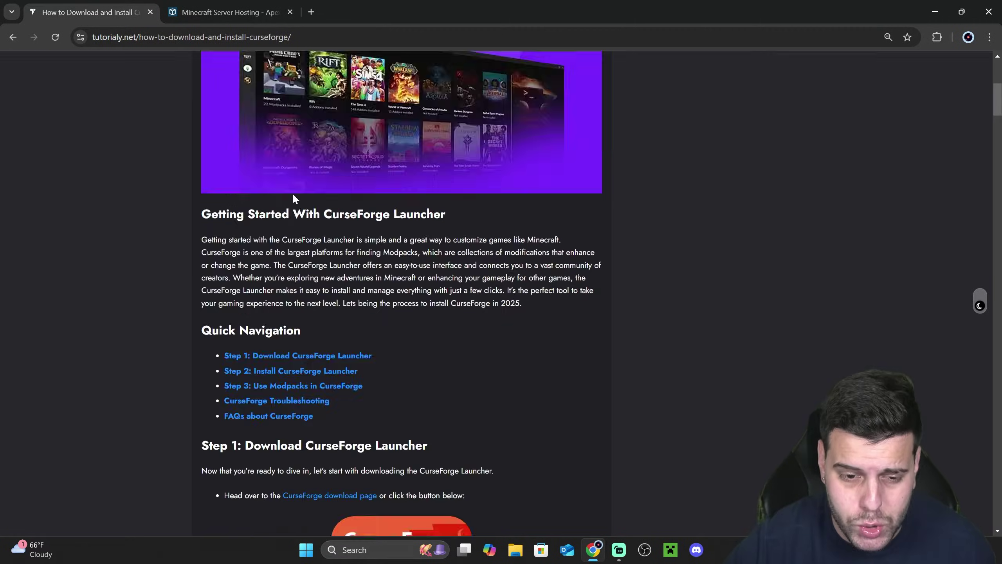
{"action": "scroll", "coordinate": [520, 215], "scroll_direction": "down", "scroll_amount": 10}
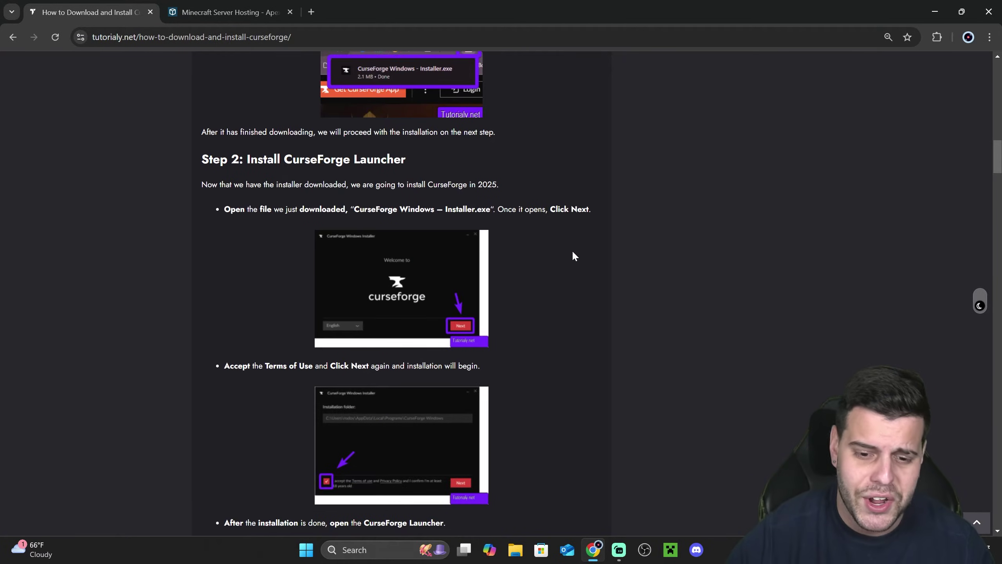
{"action": "scroll", "coordinate": [572, 252], "scroll_direction": "up", "scroll_amount": 20}
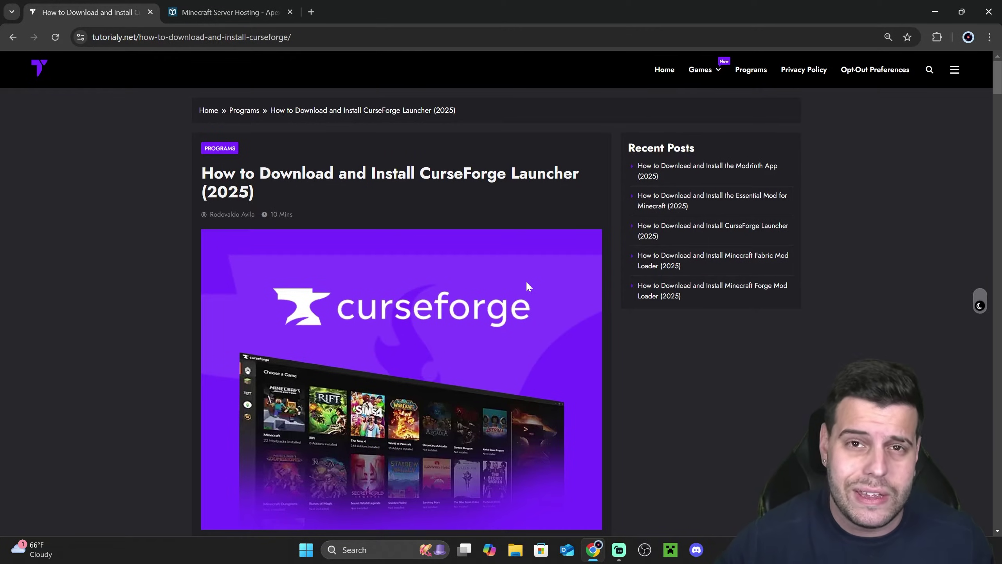
{"action": "scroll", "coordinate": [503, 278], "scroll_direction": "down", "scroll_amount": 2}
{"action": "scroll", "coordinate": [500, 273], "scroll_direction": "down", "scroll_amount": 4}
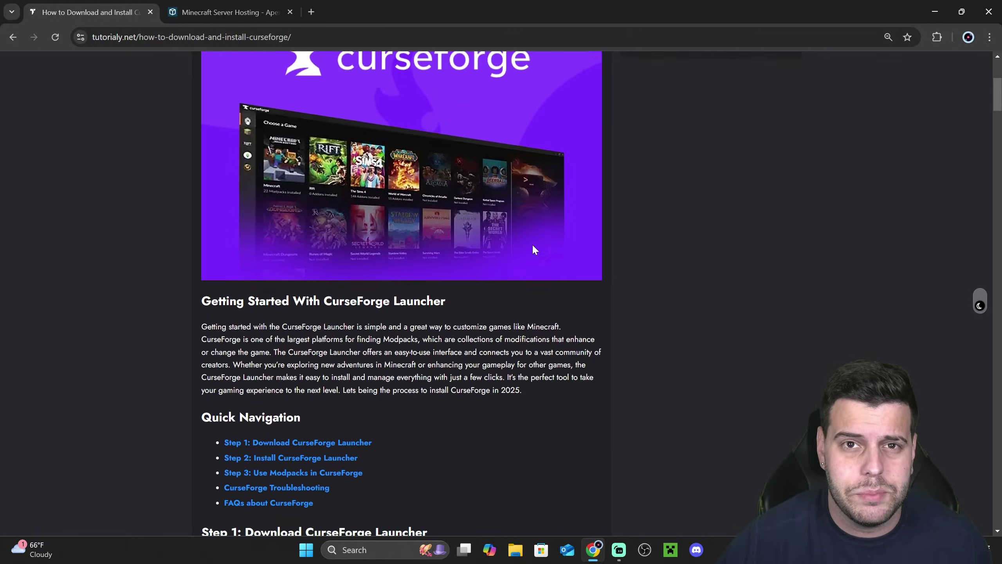
{"action": "scroll", "coordinate": [532, 243], "scroll_direction": "up", "scroll_amount": 8}
{"action": "scroll", "coordinate": [291, 241], "scroll_direction": "down", "scroll_amount": 9}
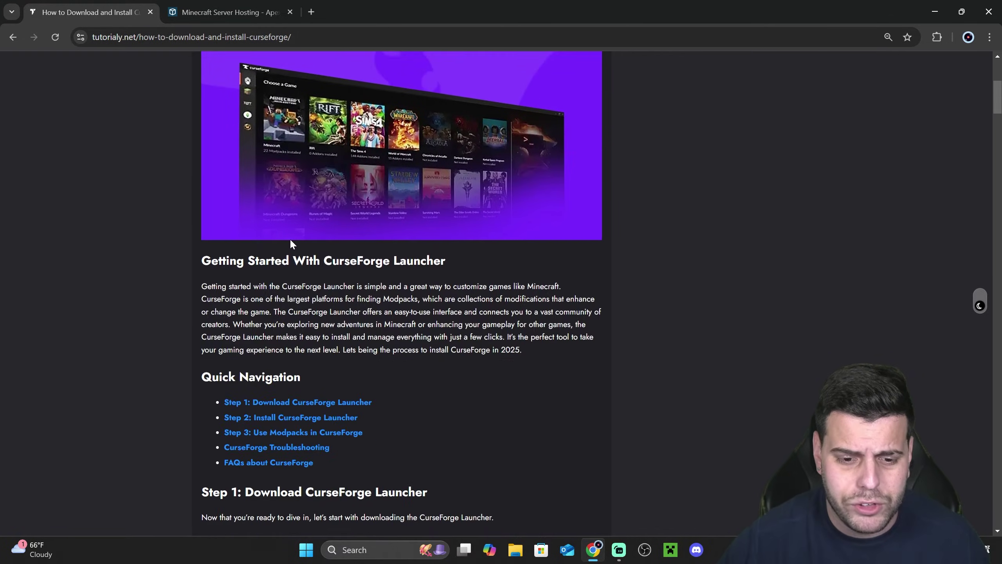
{"action": "scroll", "coordinate": [257, 182], "scroll_direction": "up", "scroll_amount": 3}
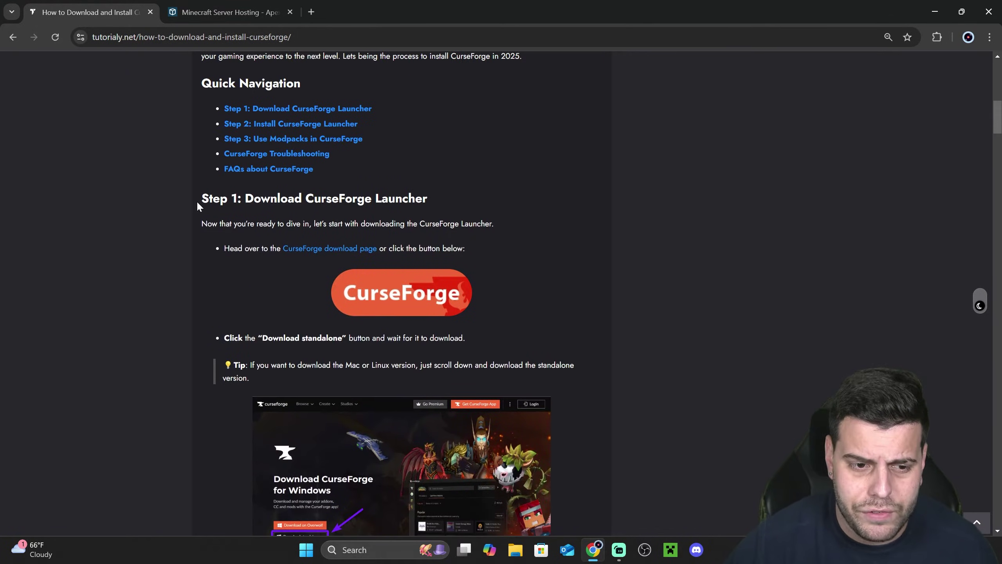
Open the CurseForge download page from Step 1 of the guide and download the standalone Windows version
{"action": "left_click_drag", "start_coordinate": [198, 200], "coordinate": [278, 200]}
{"action": "left_click", "coordinate": [277, 199]}
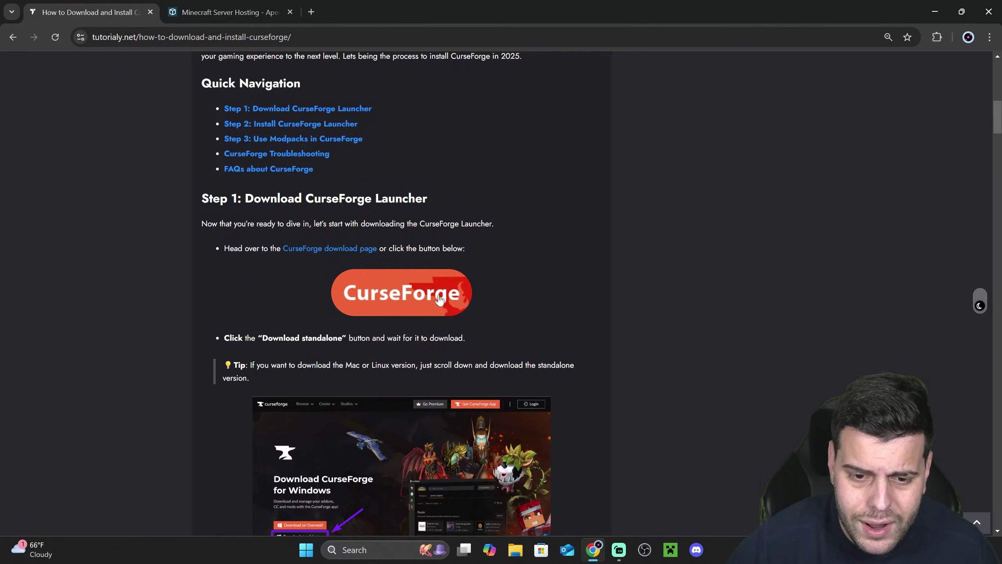
{"action": "left_click", "coordinate": [421, 300]}
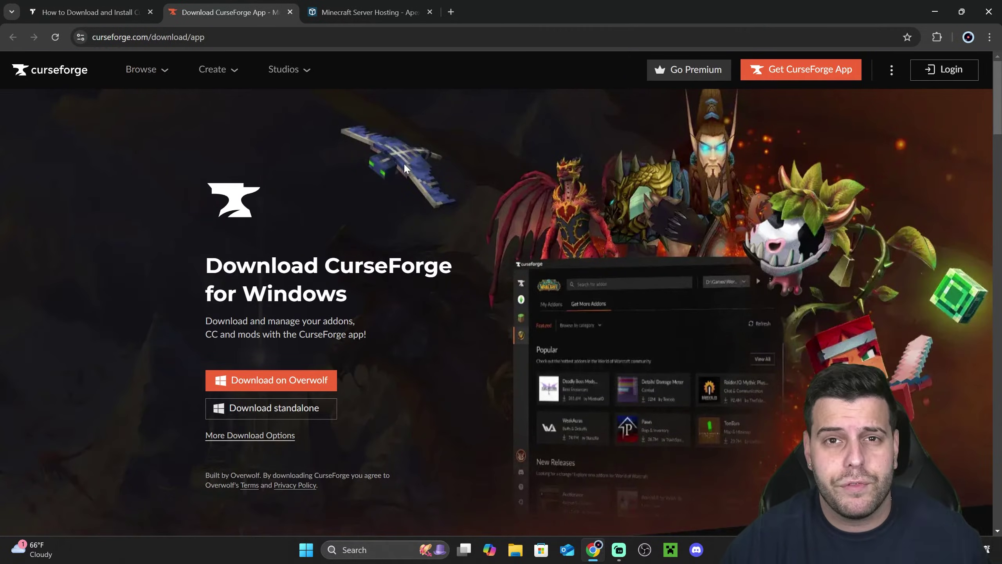
{"action": "scroll", "coordinate": [832, 226], "scroll_direction": "down", "scroll_amount": 10}
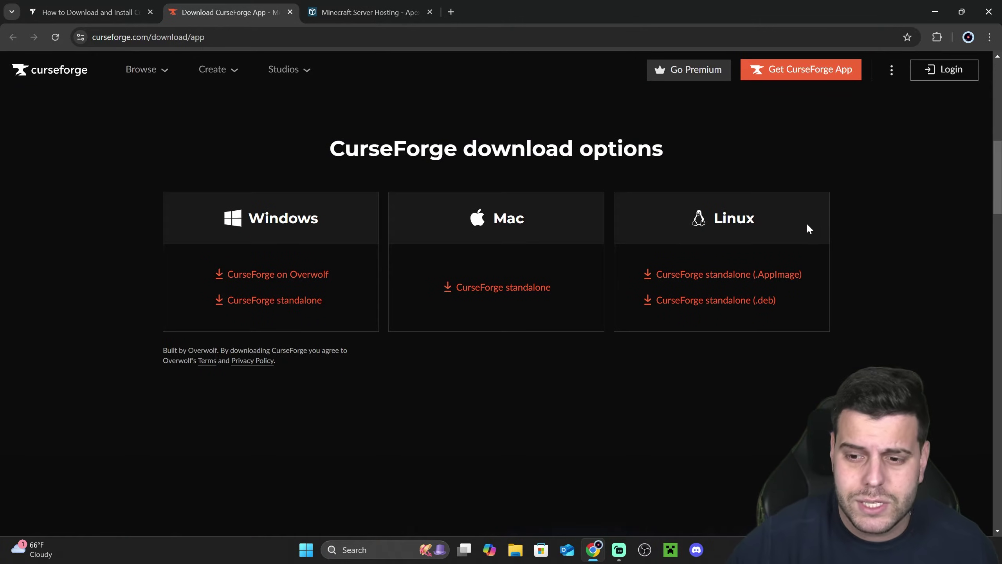
{"action": "scroll", "coordinate": [400, 233], "scroll_direction": "up", "scroll_amount": 10}
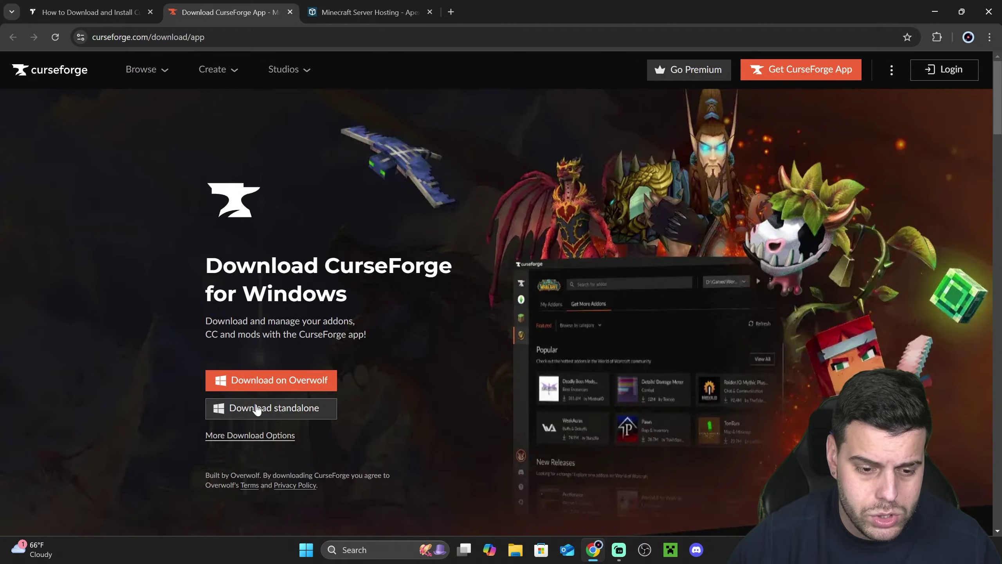
{"action": "left_click", "coordinate": [280, 409]}
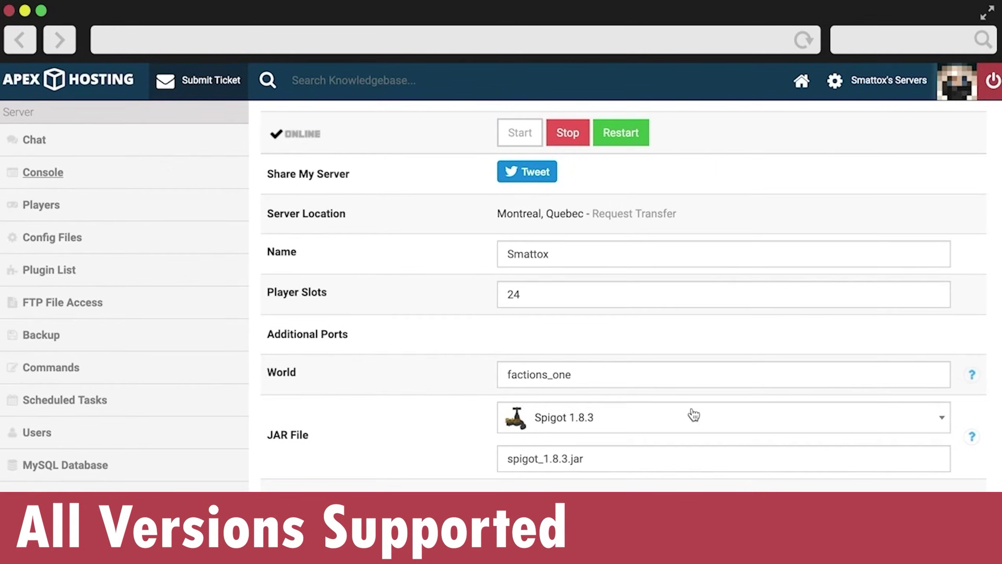
{"action": "left_click", "coordinate": [694, 414]}
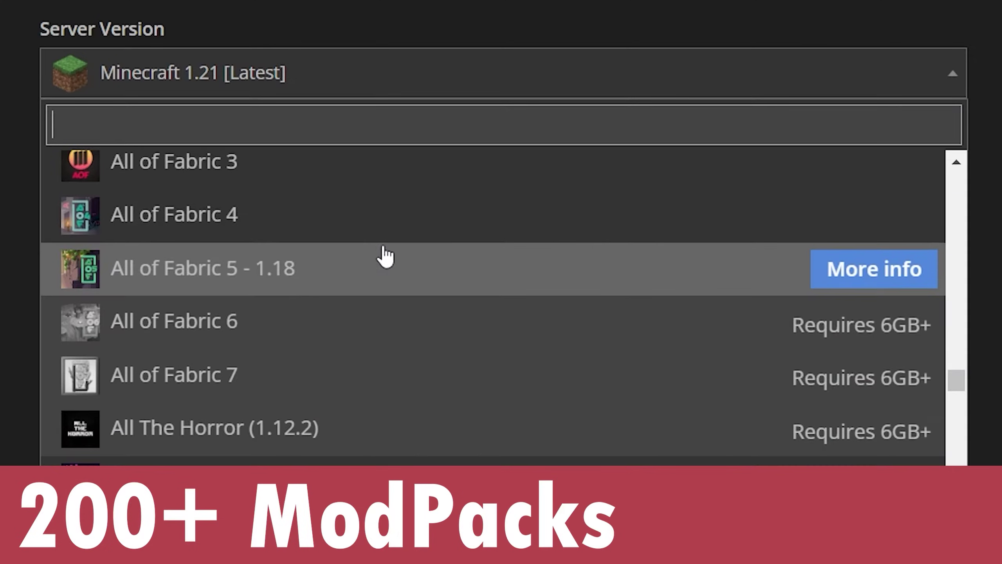
{"action": "scroll", "coordinate": [379, 243], "scroll_direction": "down", "scroll_amount": 5}
{"action": "scroll", "coordinate": [380, 242], "scroll_direction": "down", "scroll_amount": 10}
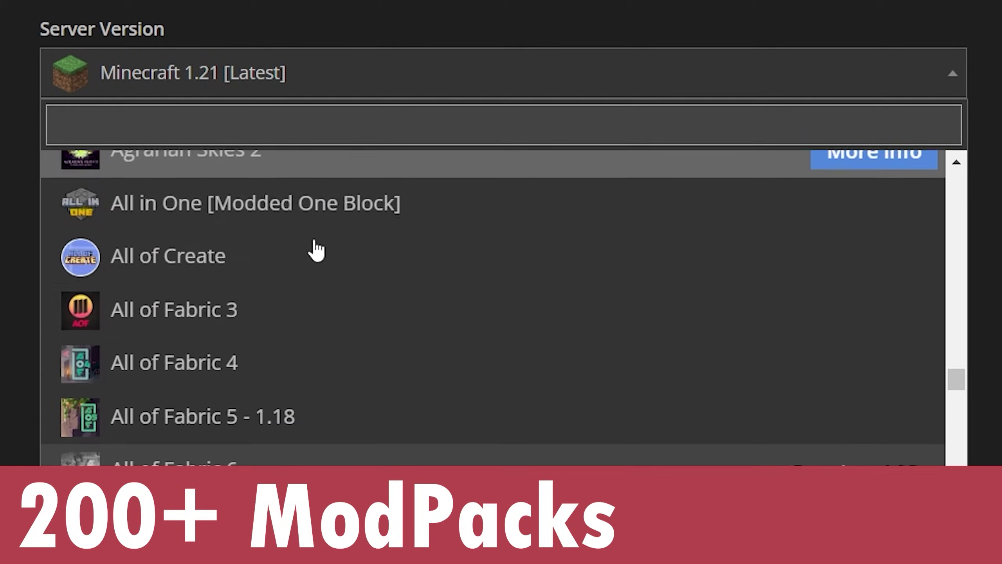
{"action": "scroll", "coordinate": [316, 249], "scroll_direction": "down", "scroll_amount": 20}
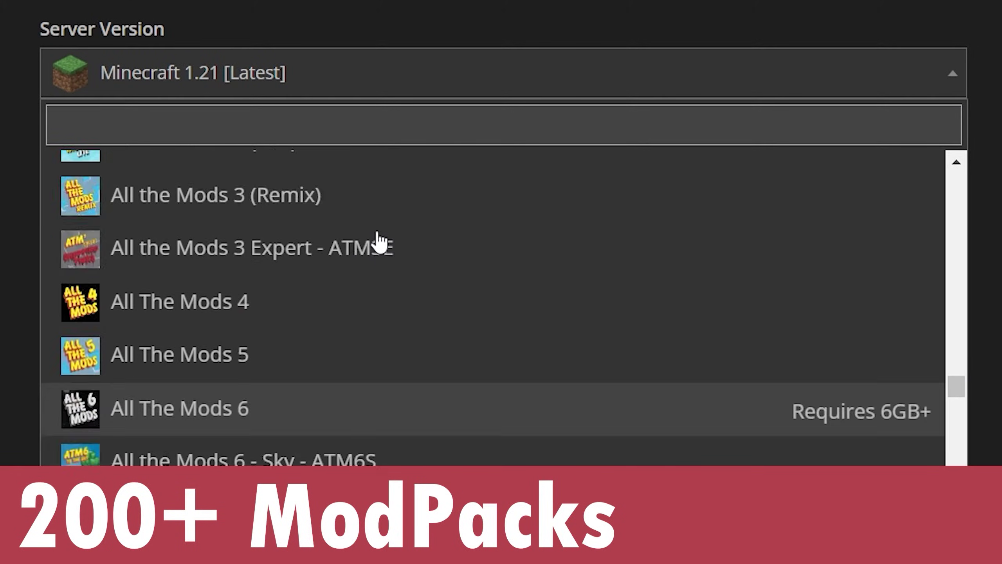
{"action": "scroll", "coordinate": [329, 242], "scroll_direction": "down", "scroll_amount": 5}
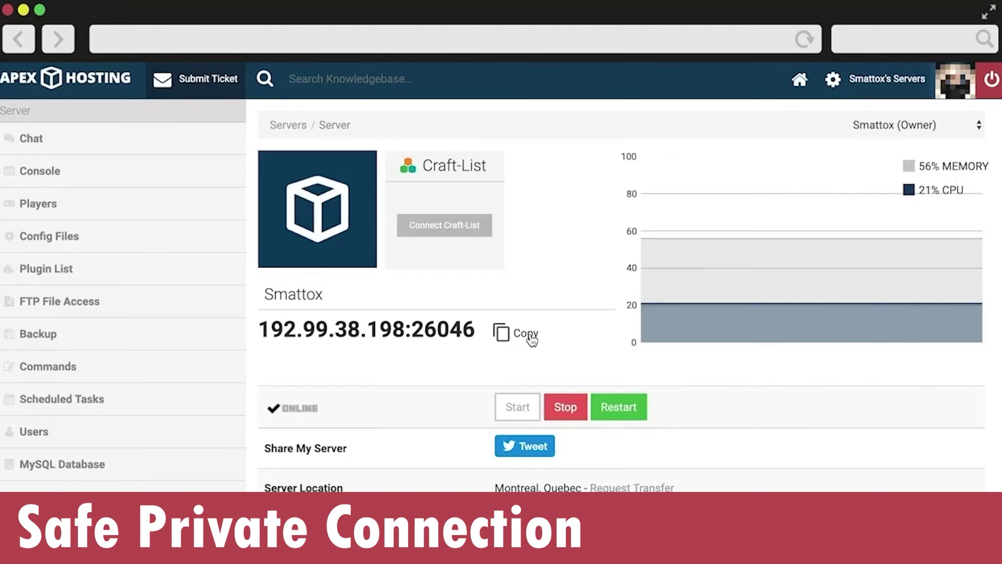
{"action": "left_click", "coordinate": [531, 338]}
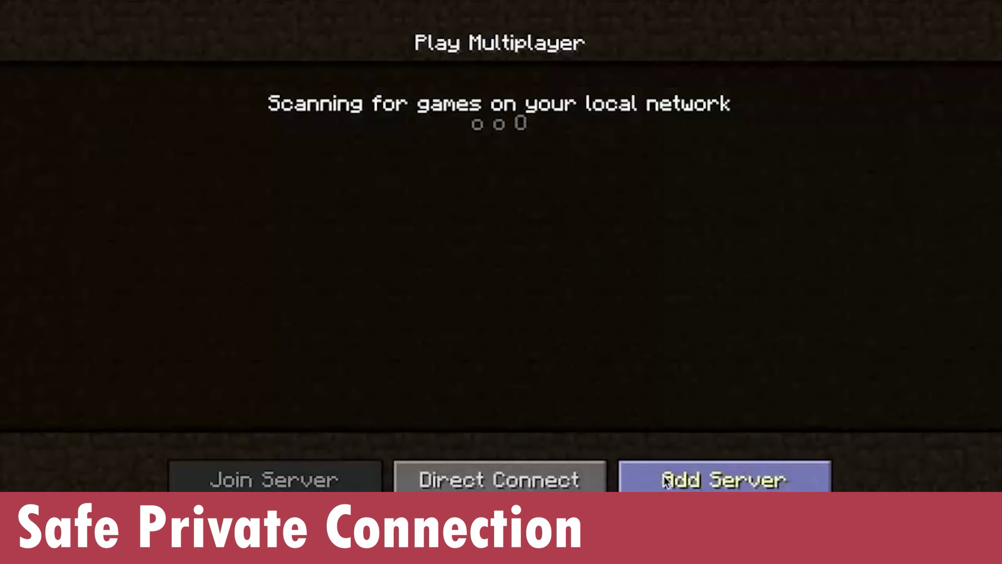
{"action": "left_click", "coordinate": [693, 477]}
{"action": "type", "text": "192.99.38.198:26046"}
{"action": "key", "text": "Return"}
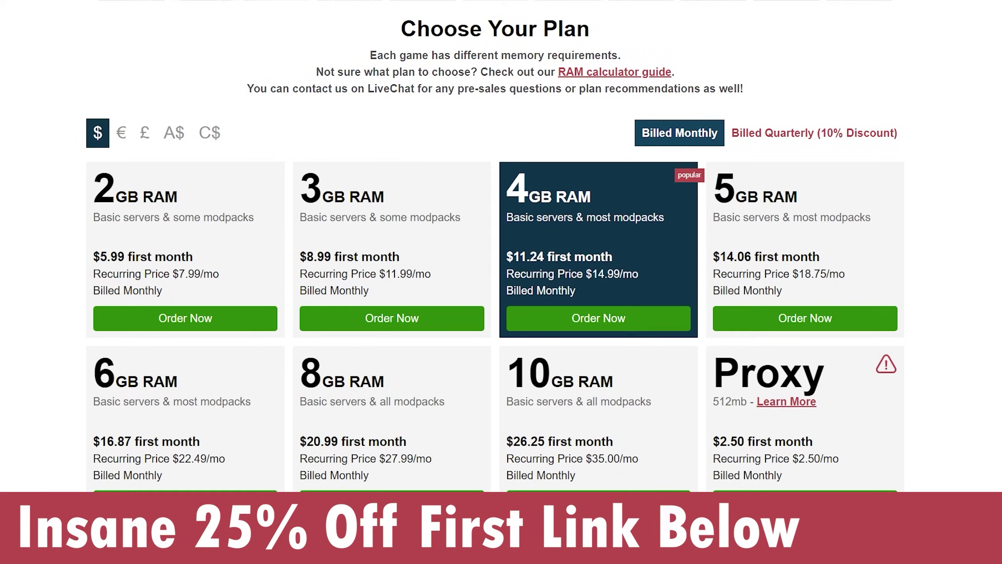
{"action": "scroll", "coordinate": [1, 177], "scroll_direction": "down", "scroll_amount": 2}
{"action": "scroll", "coordinate": [1, 176], "scroll_direction": "up", "scroll_amount": 2}
{"action": "scroll", "coordinate": [501, 276], "scroll_direction": "down", "scroll_amount": 2}
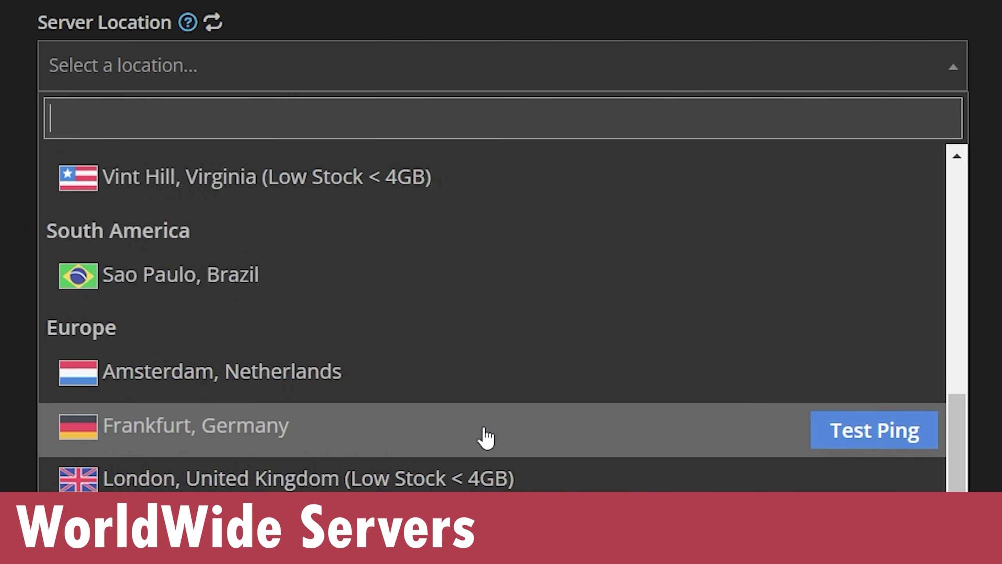
{"action": "scroll", "coordinate": [481, 436], "scroll_direction": "up", "scroll_amount": 10}
{"action": "scroll", "coordinate": [527, 404], "scroll_direction": "up", "scroll_amount": 2}
{"action": "scroll", "coordinate": [555, 240], "scroll_direction": "up", "scroll_amount": 2}
{"action": "scroll", "coordinate": [599, 190], "scroll_direction": "down", "scroll_amount": 2}
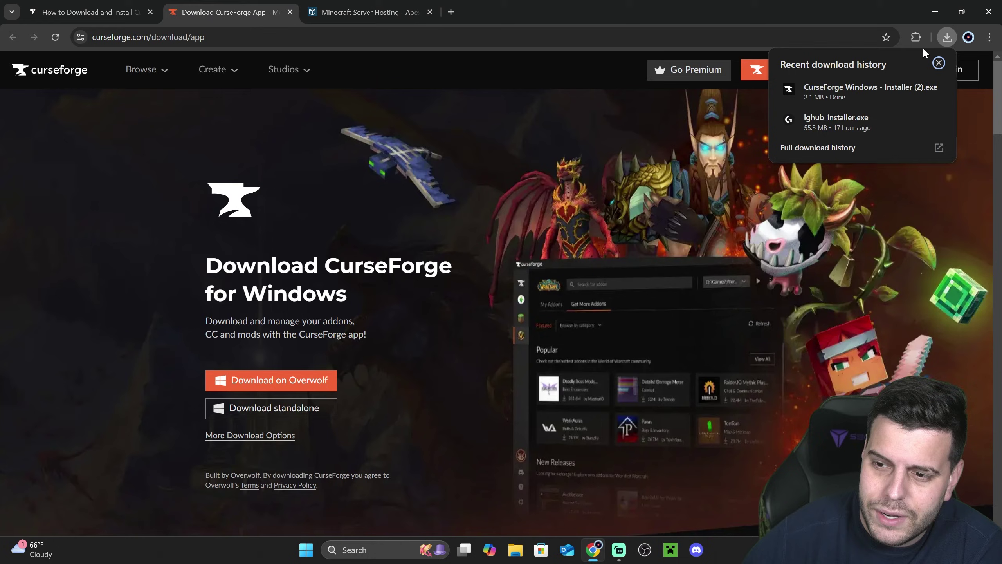
Place the downloaded CurseForge Windows installer on the desktop, minimize the browser, and position the installer icon above the wallpaper logo
{"action": "mouse_move", "coordinate": [848, 99]}
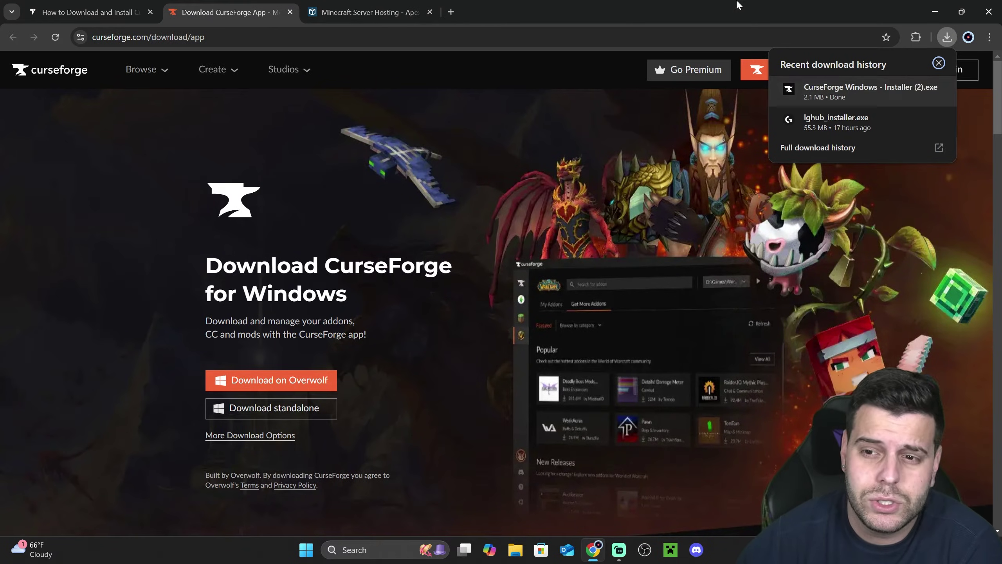
{"action": "left_click_drag", "start_coordinate": [736, 5], "coordinate": [745, 253]}
{"action": "mouse_move", "coordinate": [544, 319]}
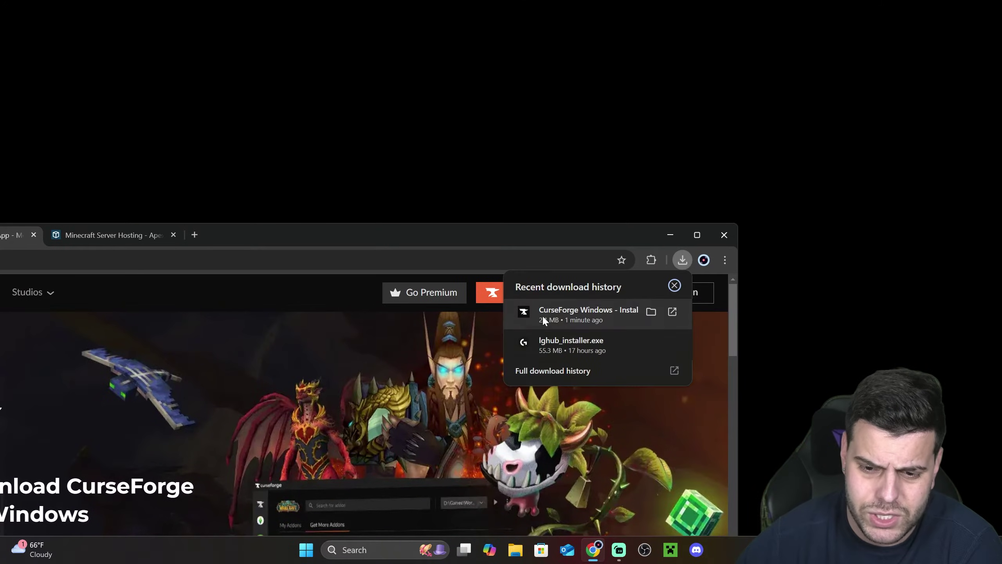
{"action": "left_click_drag", "start_coordinate": [544, 320], "coordinate": [574, 155]}
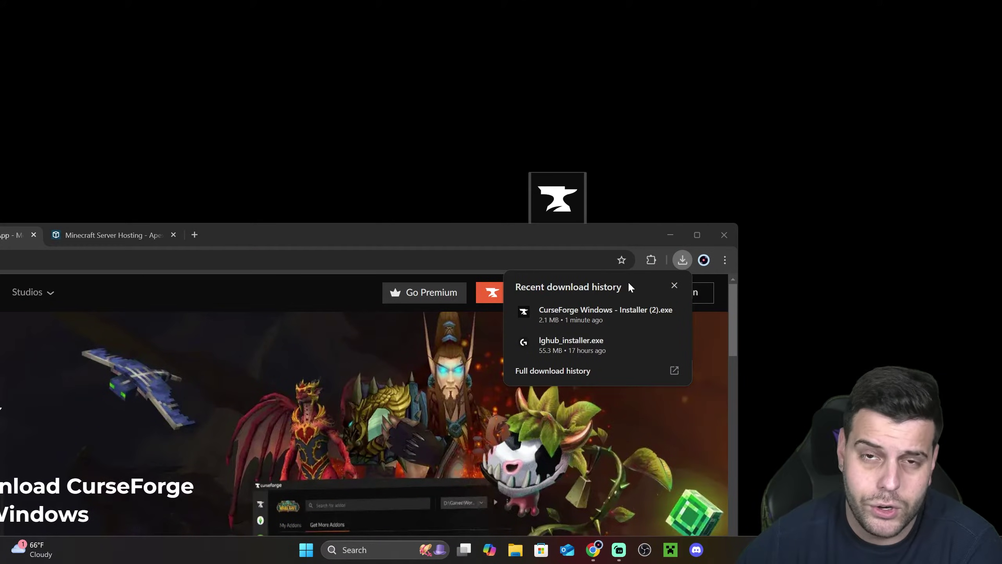
{"action": "left_click", "coordinate": [670, 235]}
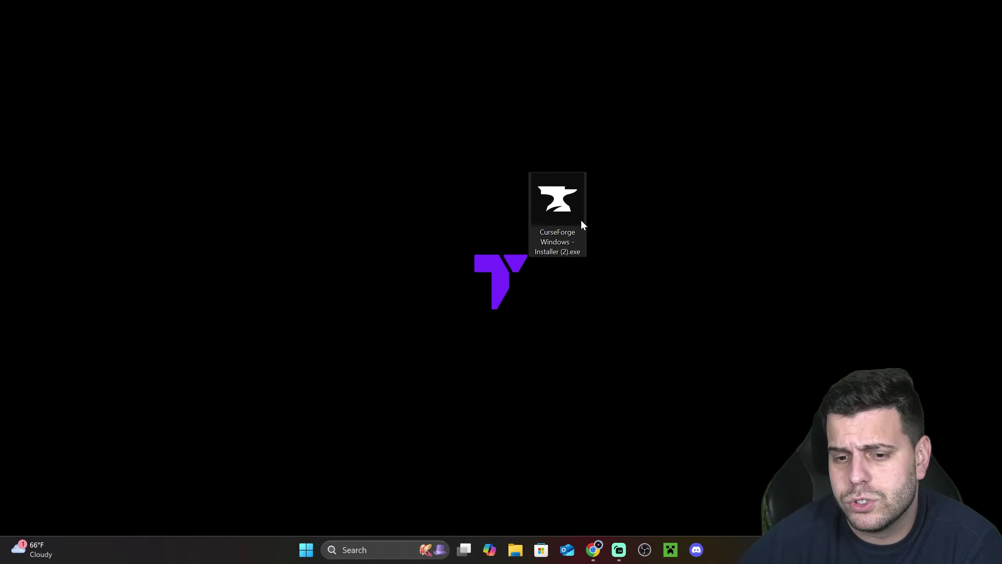
{"action": "left_click_drag", "start_coordinate": [581, 220], "coordinate": [522, 220]}
{"action": "left_click", "coordinate": [685, 270]}
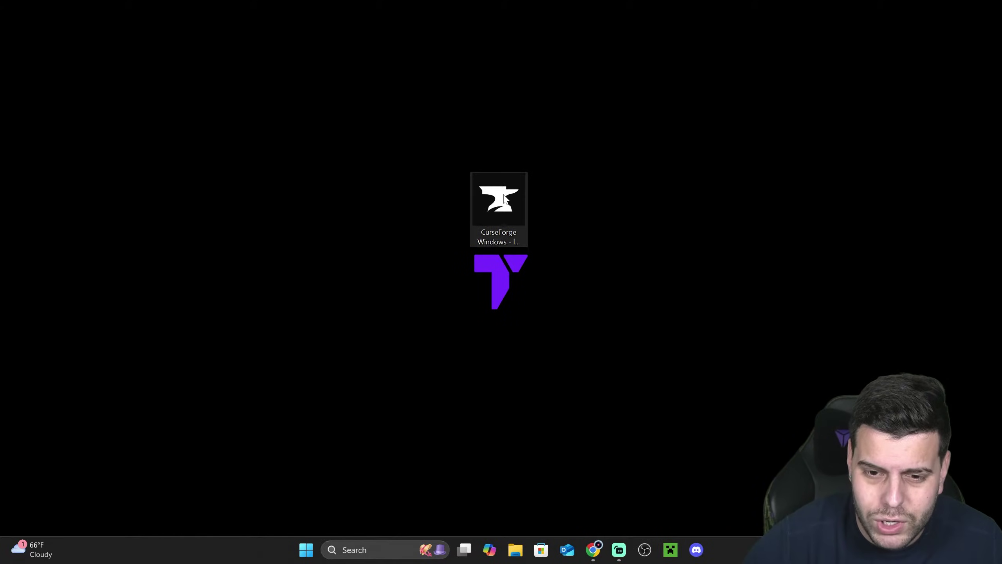
Run the CurseForge Windows installer in English, accept the Terms of use and Privacy Policy, and install into the default folder
{"action": "double_click", "coordinate": [508, 213]}
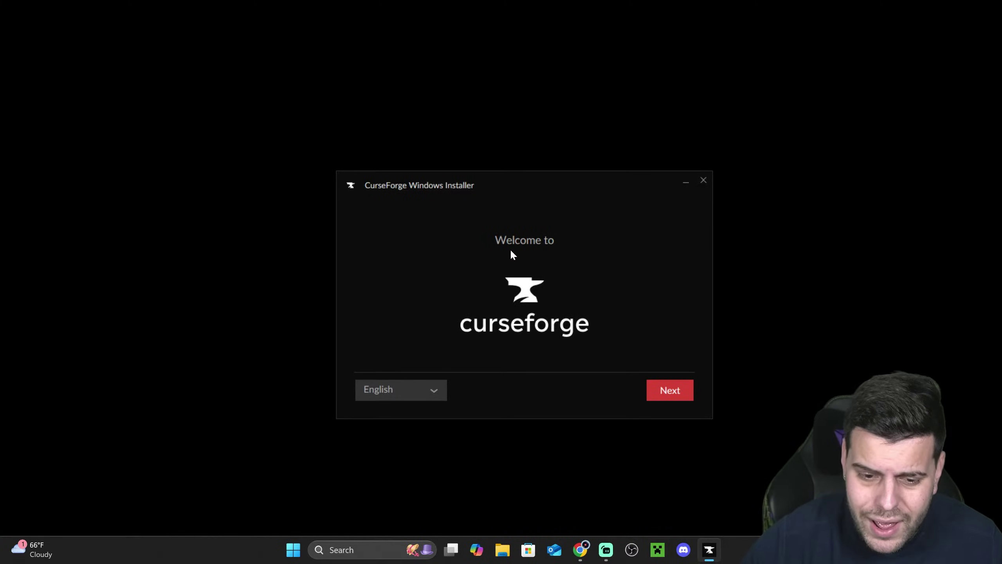
{"action": "left_click", "coordinate": [679, 393]}
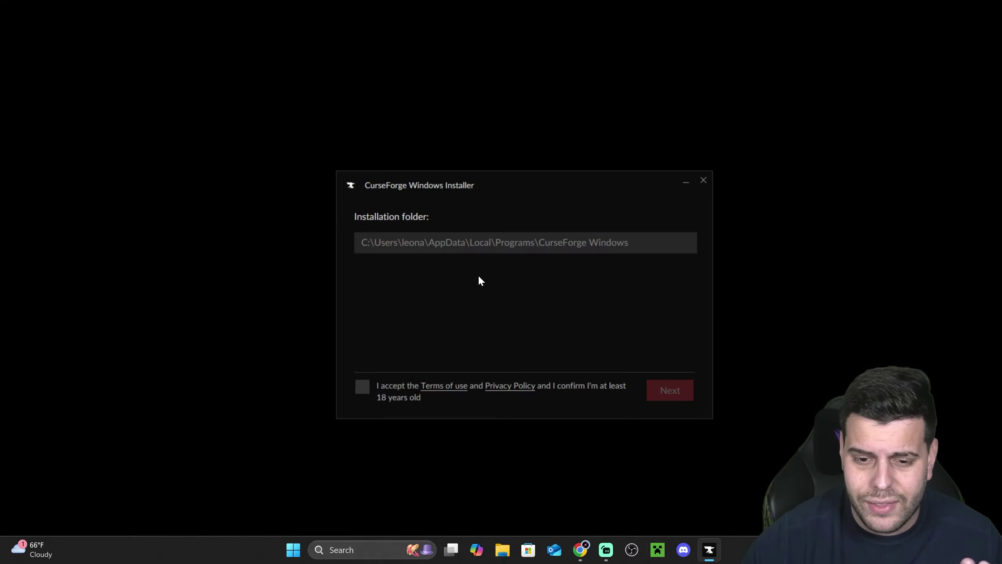
{"action": "left_click", "coordinate": [362, 387]}
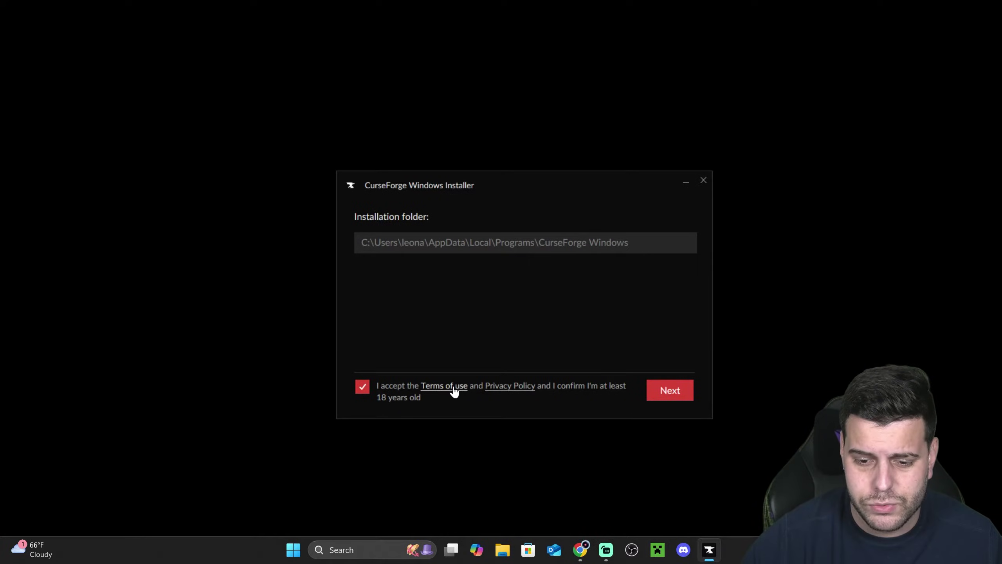
{"action": "left_click", "coordinate": [676, 397]}
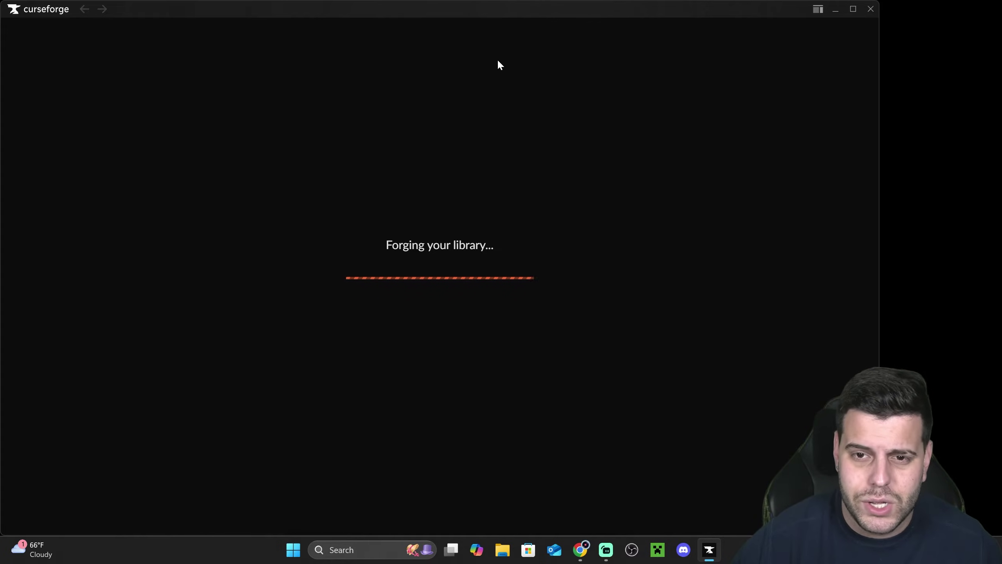
Maximize the CurseForge window, then skim and dismiss the version 1.270.1 release notes
{"action": "left_click_drag", "start_coordinate": [507, 16], "coordinate": [602, 28]}
{"action": "double_click", "coordinate": [602, 29]}
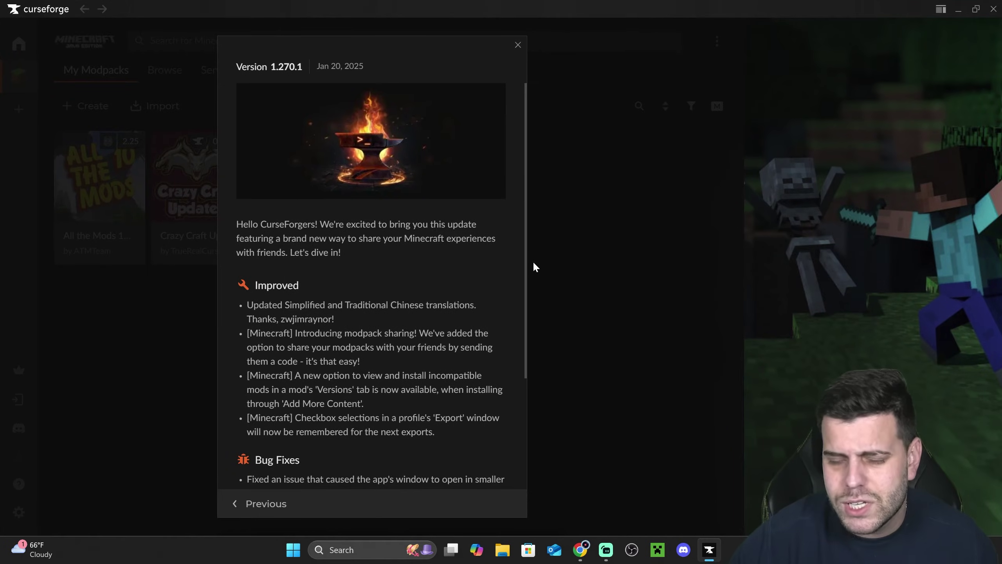
{"action": "scroll", "coordinate": [510, 263], "scroll_direction": "down", "scroll_amount": 4}
{"action": "scroll", "coordinate": [493, 269], "scroll_direction": "up", "scroll_amount": 4}
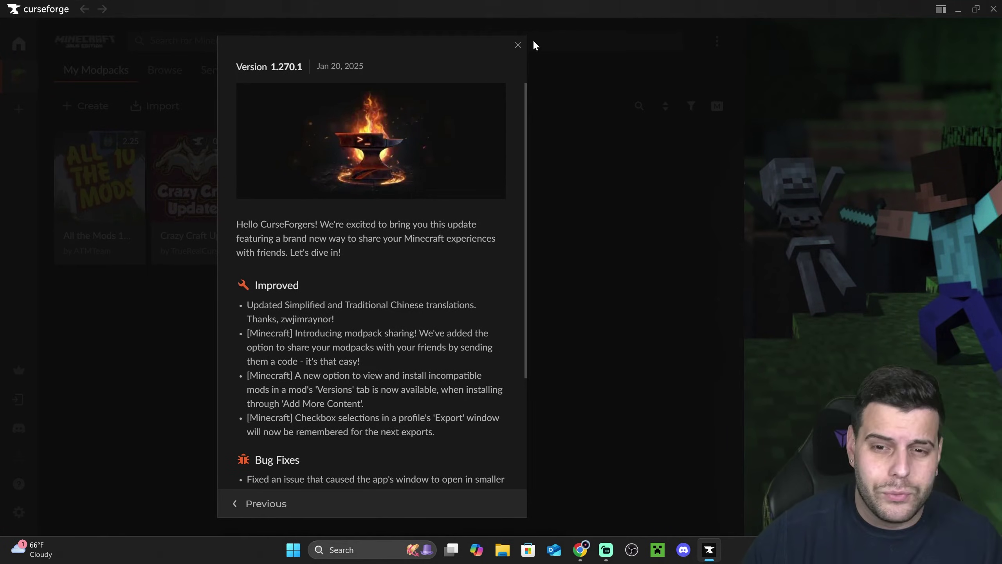
{"action": "left_click", "coordinate": [516, 42]}
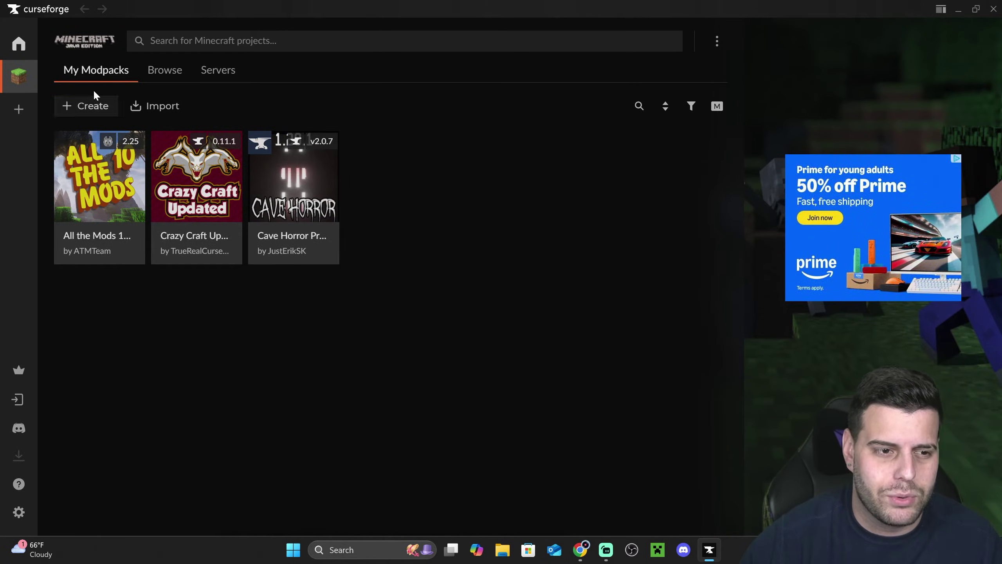
Choose Minecraft from the CurseForge game selection and browse the list of available modpacks
{"action": "left_click", "coordinate": [30, 46]}
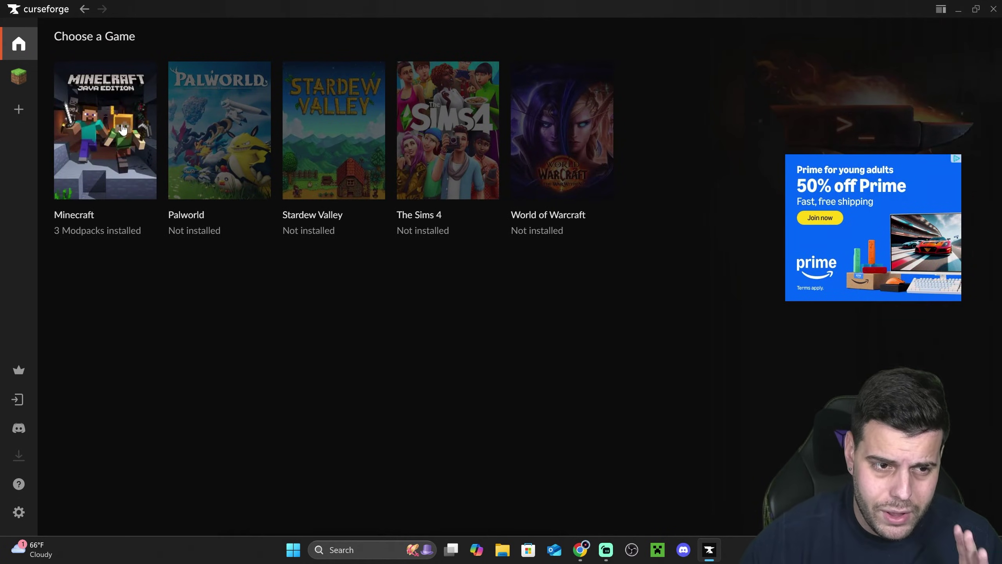
{"action": "left_click", "coordinate": [122, 132]}
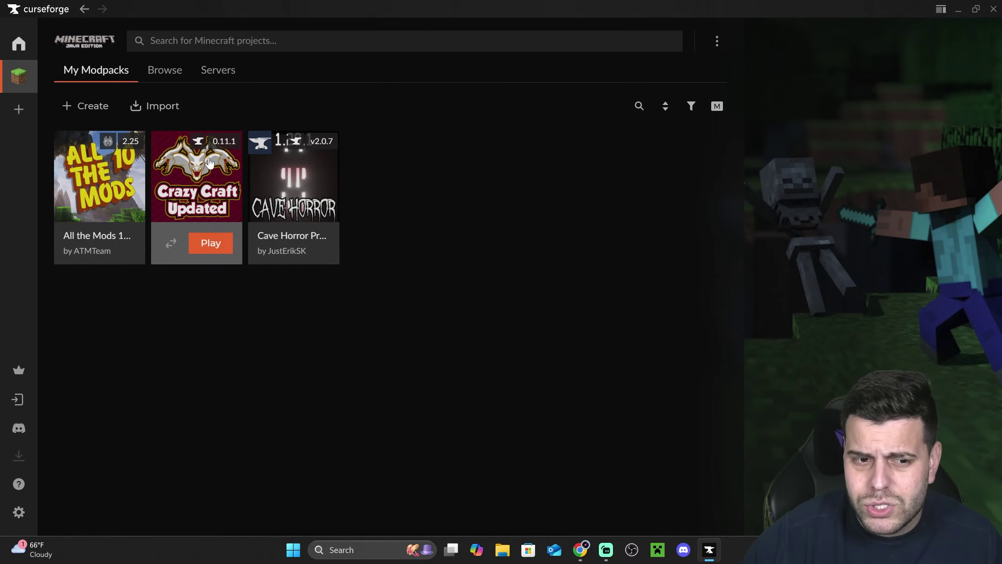
{"action": "left_click", "coordinate": [166, 75]}
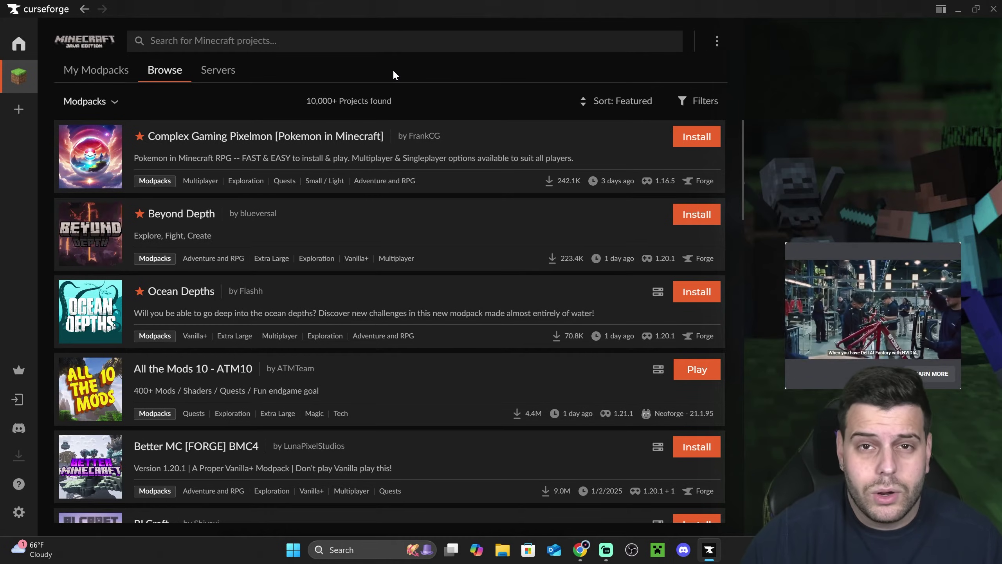
{"action": "scroll", "coordinate": [259, 168], "scroll_direction": "down", "scroll_amount": 5}
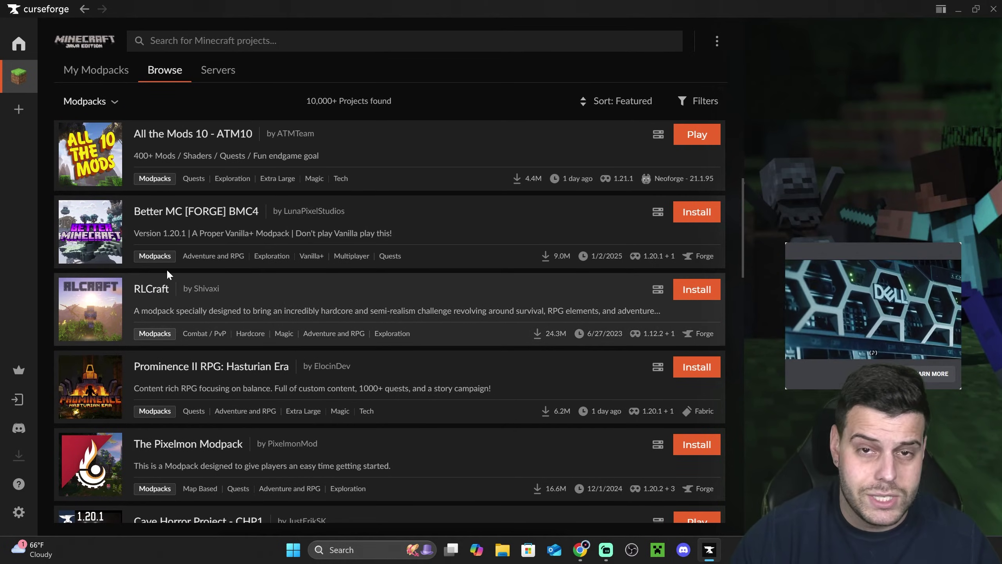
Search the Minecraft modpacks for "rlcraft" and install the original RLCraft modpack
{"action": "scroll", "coordinate": [169, 276], "scroll_direction": "up", "scroll_amount": 5}
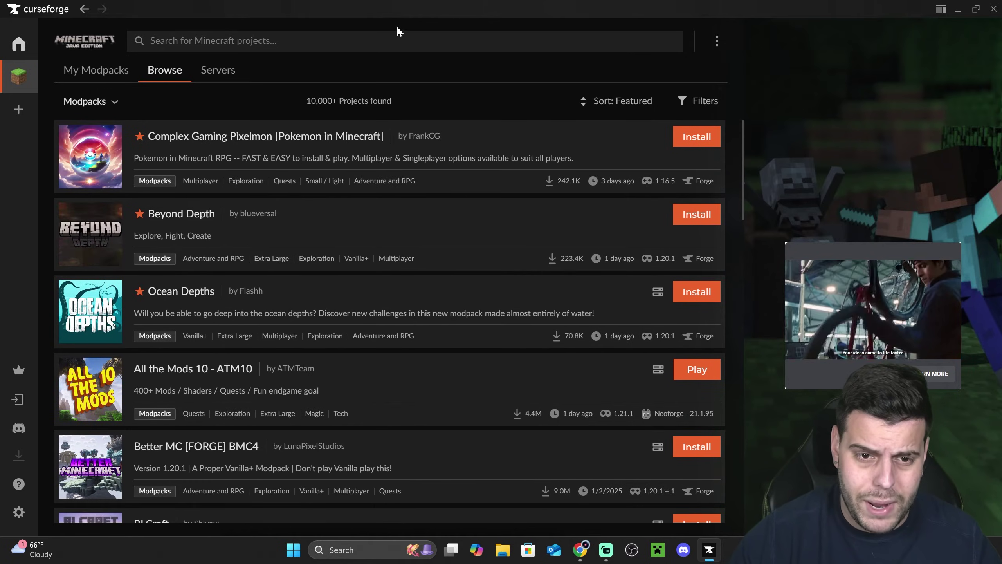
{"action": "left_click", "coordinate": [151, 41]}
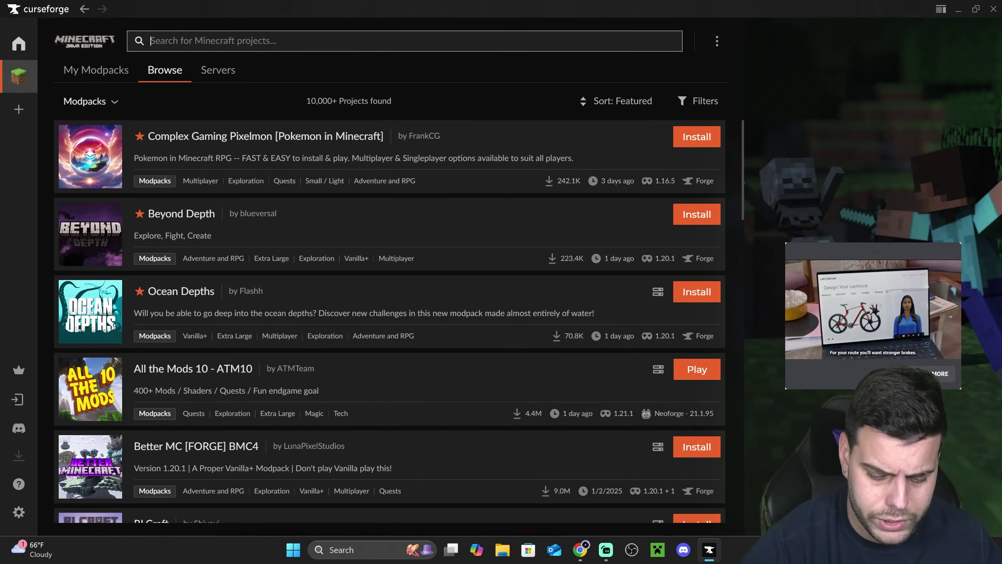
{"action": "type", "text": "rlcraft"}
{"action": "key", "text": "Return"}
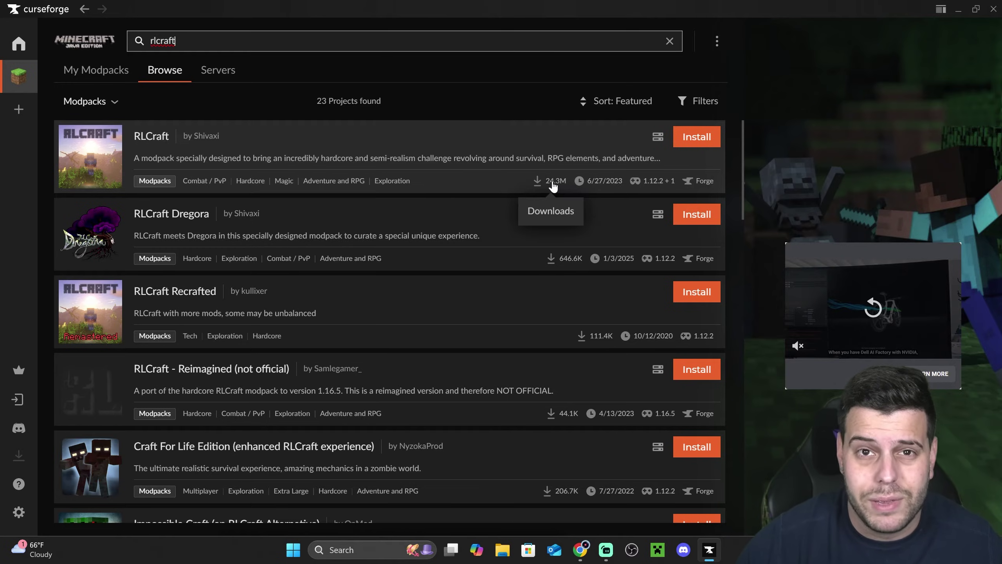
{"action": "left_click", "coordinate": [696, 138]}
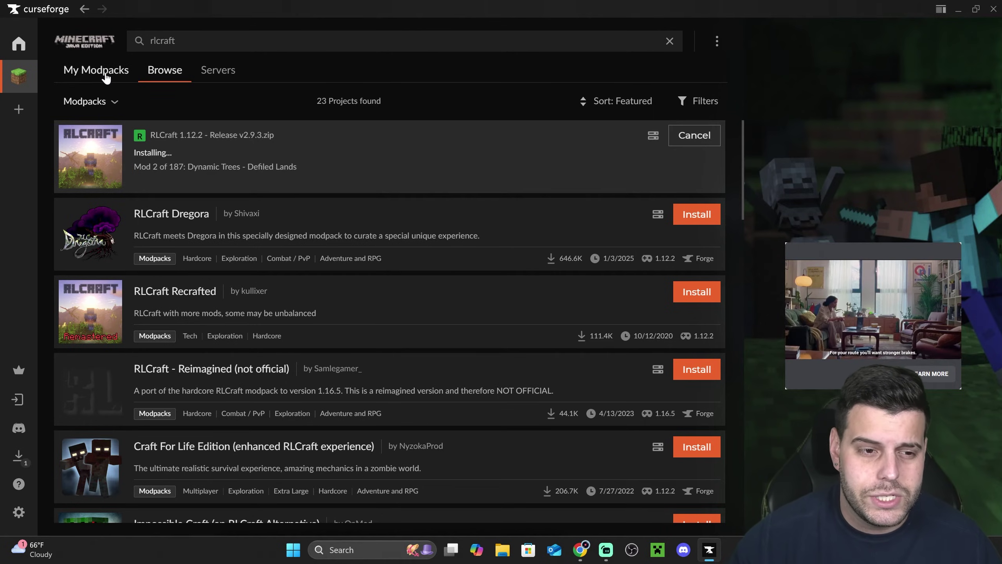
Start the installed RLCraft modpack from the personal modpack collection to bring up the Minecraft Launcher
{"action": "left_click", "coordinate": [102, 78]}
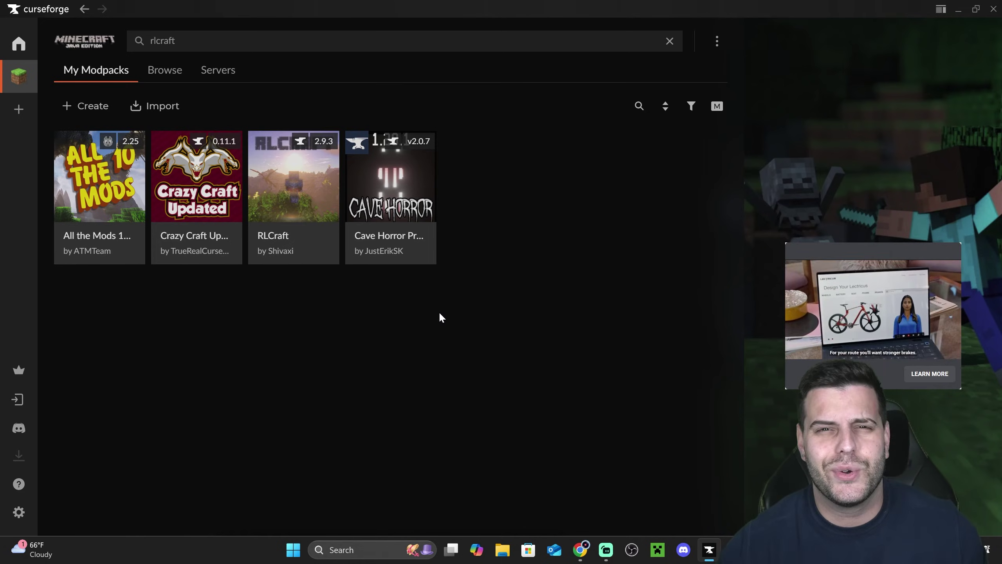
{"action": "mouse_move", "coordinate": [274, 193]}
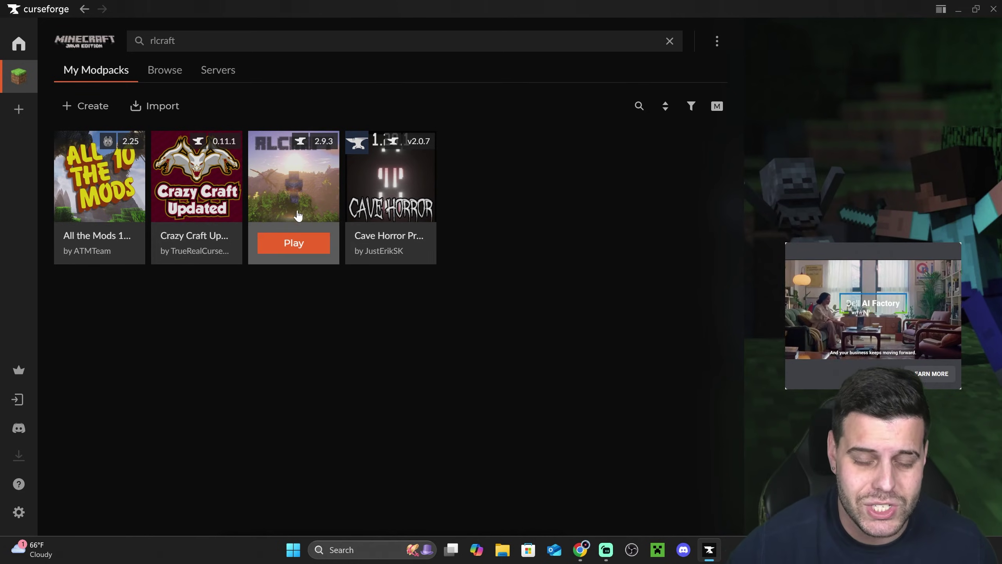
{"action": "left_click", "coordinate": [296, 242]}
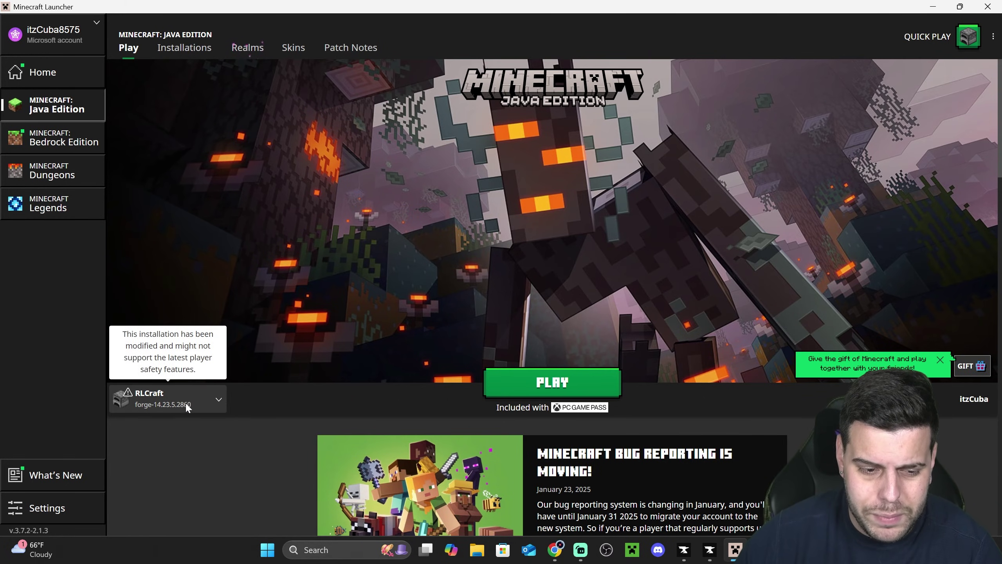
Open the RLCraft installation for editing in the Minecraft Launcher and expand its additional options
{"action": "left_click", "coordinate": [190, 58]}
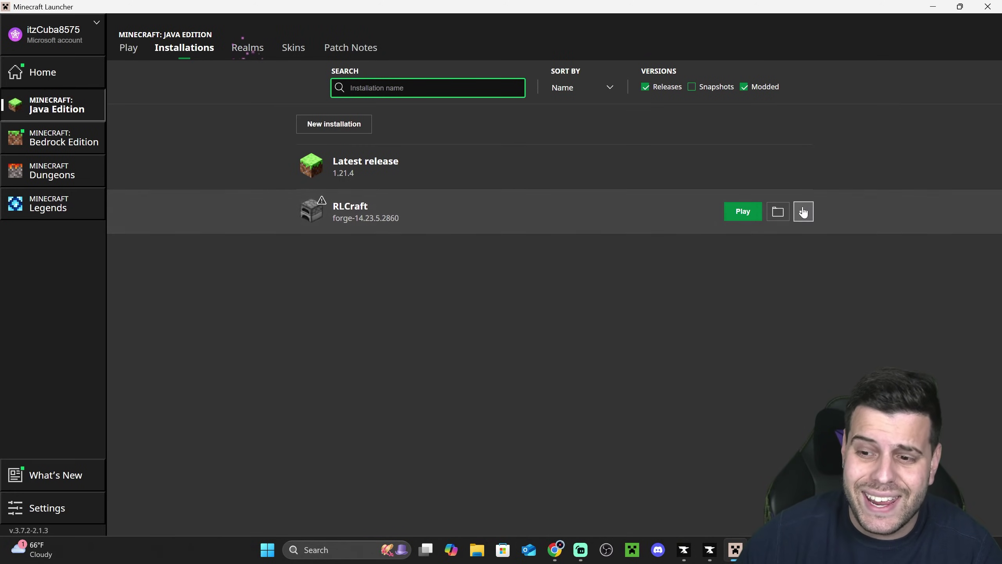
{"action": "left_click", "coordinate": [803, 212]}
{"action": "left_click", "coordinate": [775, 234]}
{"action": "left_click", "coordinate": [645, 331]}
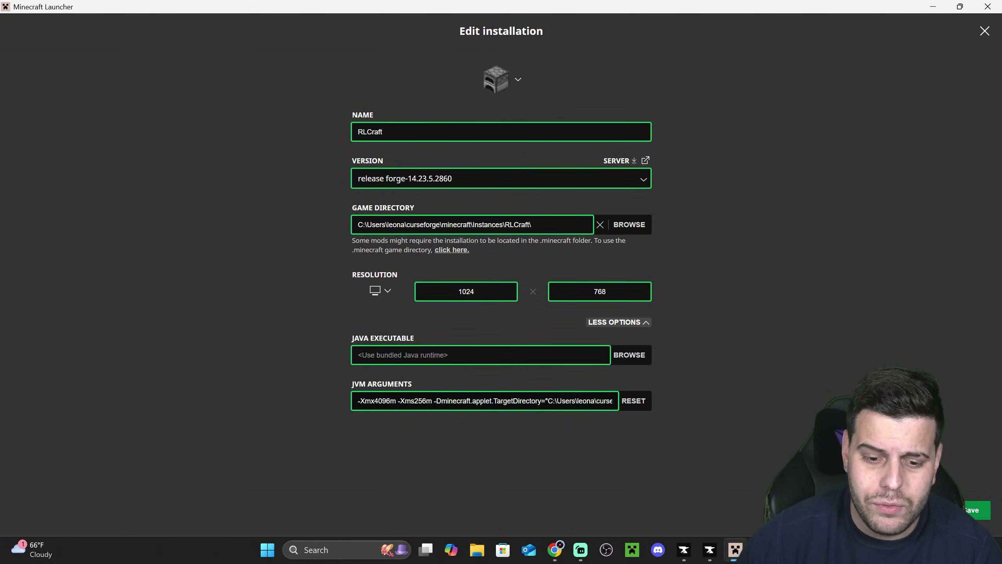
Examine the -Xmx maximum memory value in RLCraft's JVM arguments, then save the installation as it is
{"action": "left_click_drag", "start_coordinate": [374, 401], "coordinate": [396, 401]}
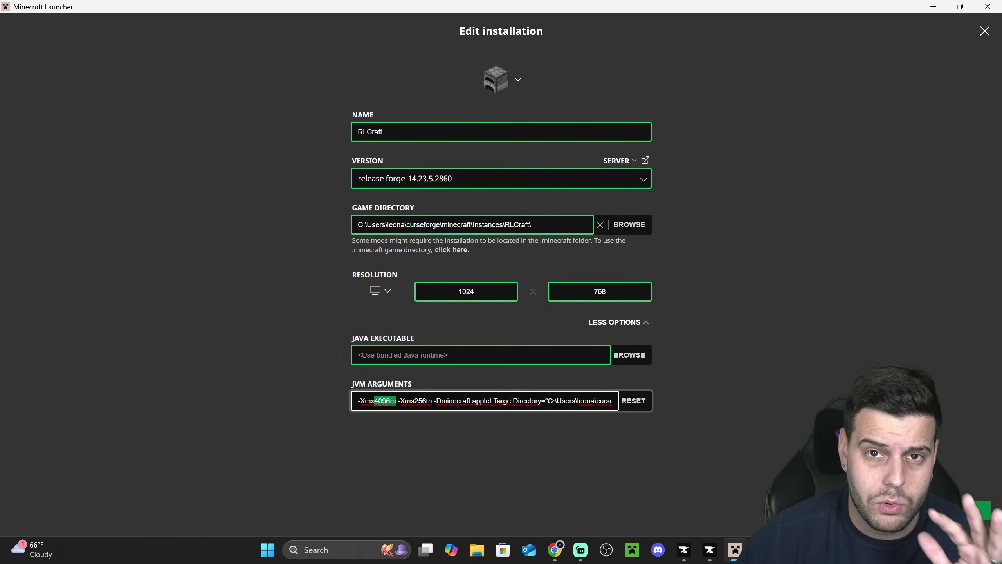
{"action": "left_click", "coordinate": [394, 401]}
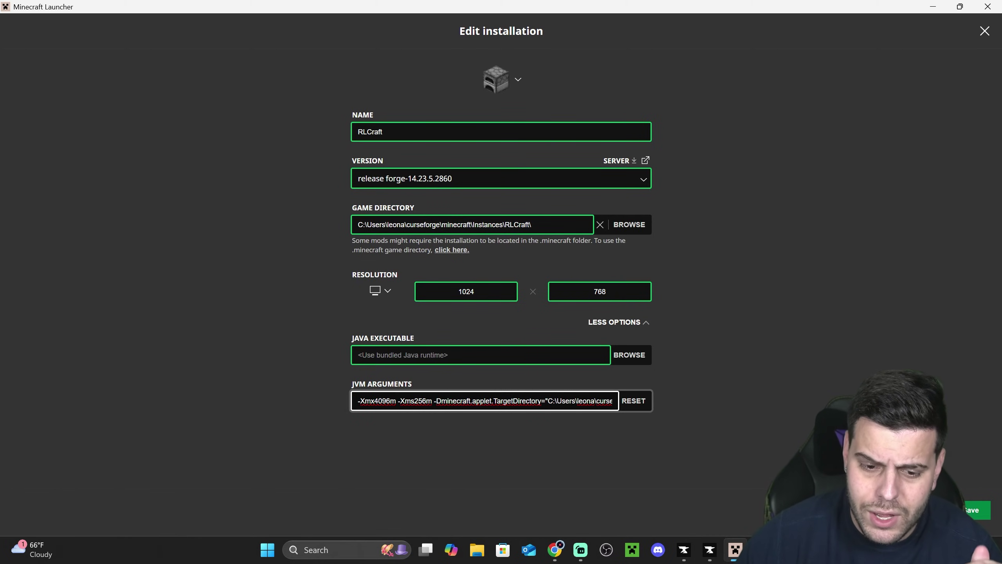
{"action": "left_click_drag", "start_coordinate": [390, 400], "coordinate": [374, 401]}
{"action": "left_click", "coordinate": [382, 401]}
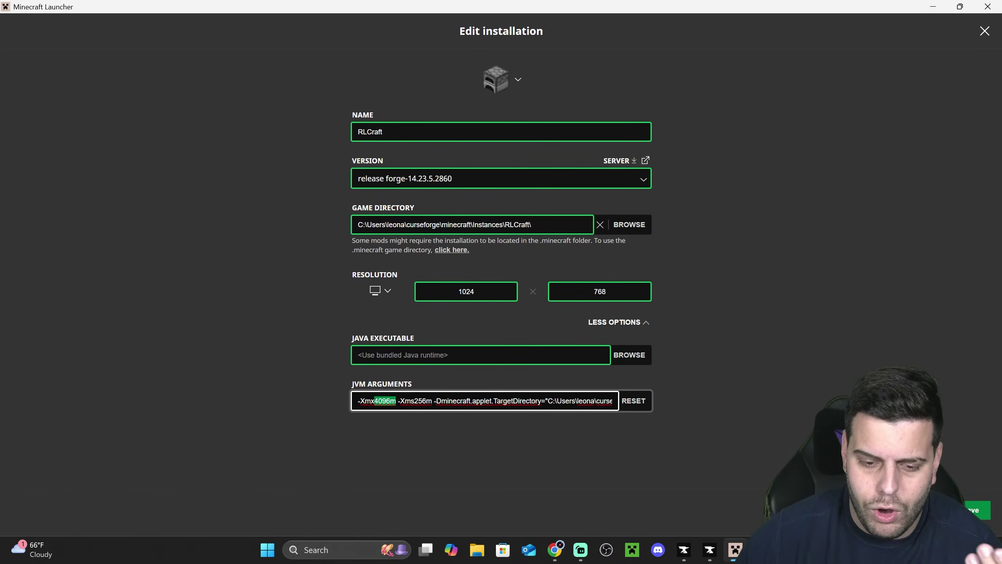
{"action": "left_click", "coordinate": [375, 401]}
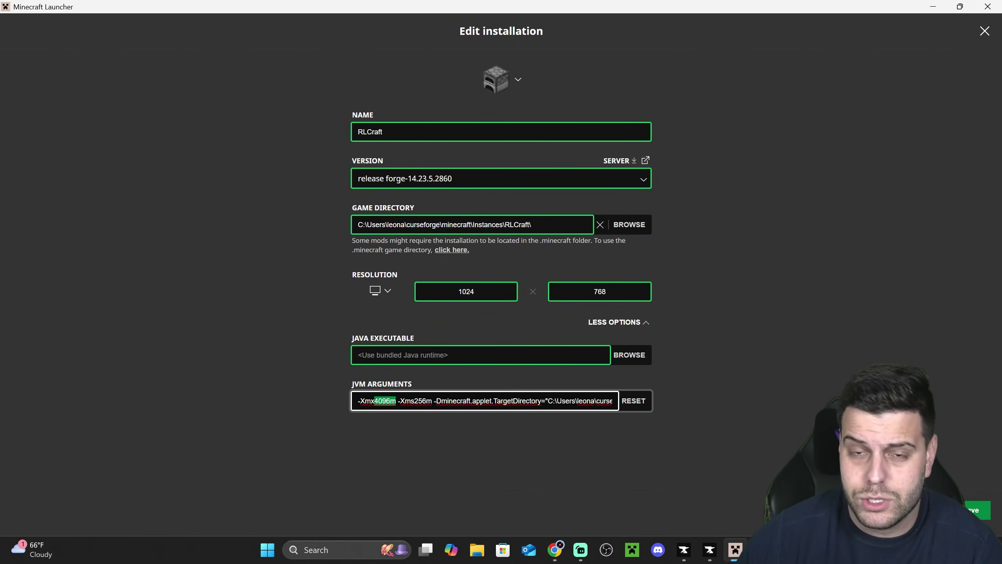
{"action": "left_click", "coordinate": [389, 401]}
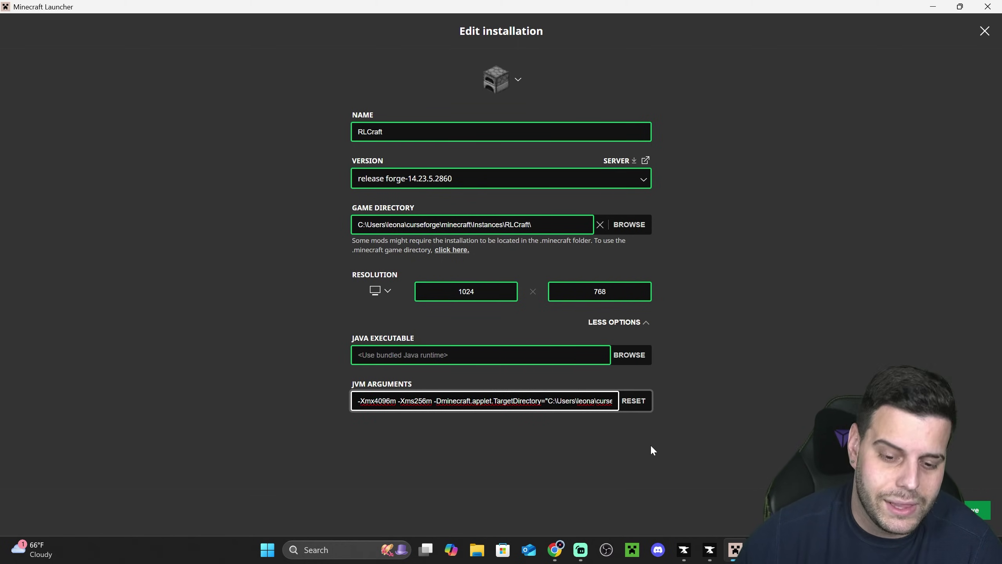
{"action": "left_click", "coordinate": [974, 510]}
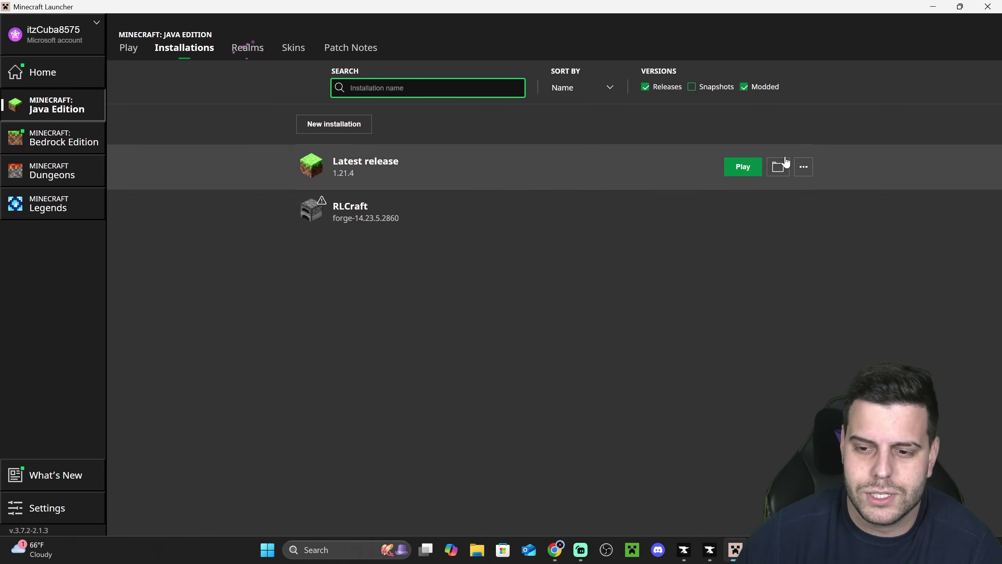
Launch RLCraft, accept the modified-installation risks with no further warnings for it, and maximize the Minecraft 1.12.2 window
{"action": "left_click", "coordinate": [128, 47]}
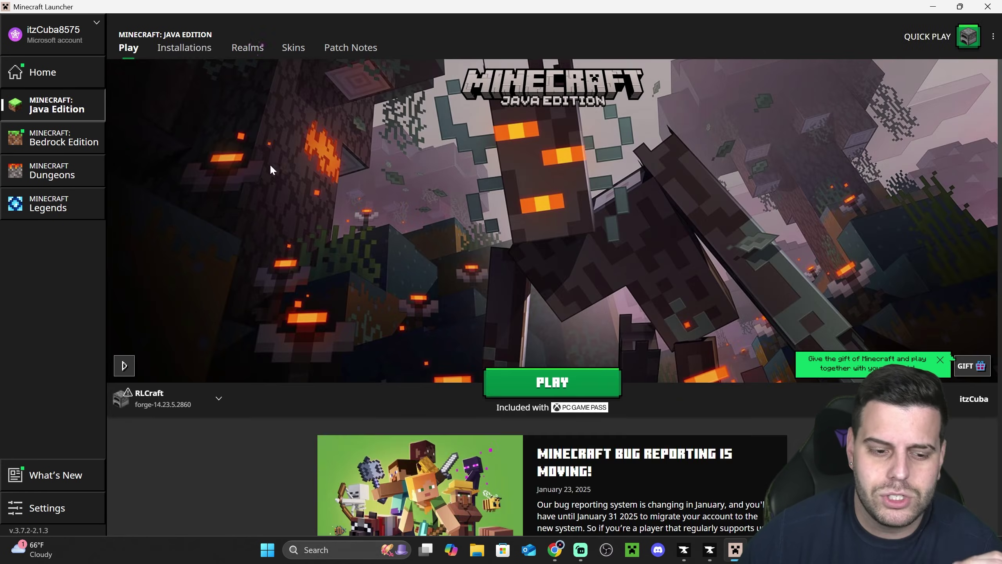
{"action": "left_click", "coordinate": [567, 379]}
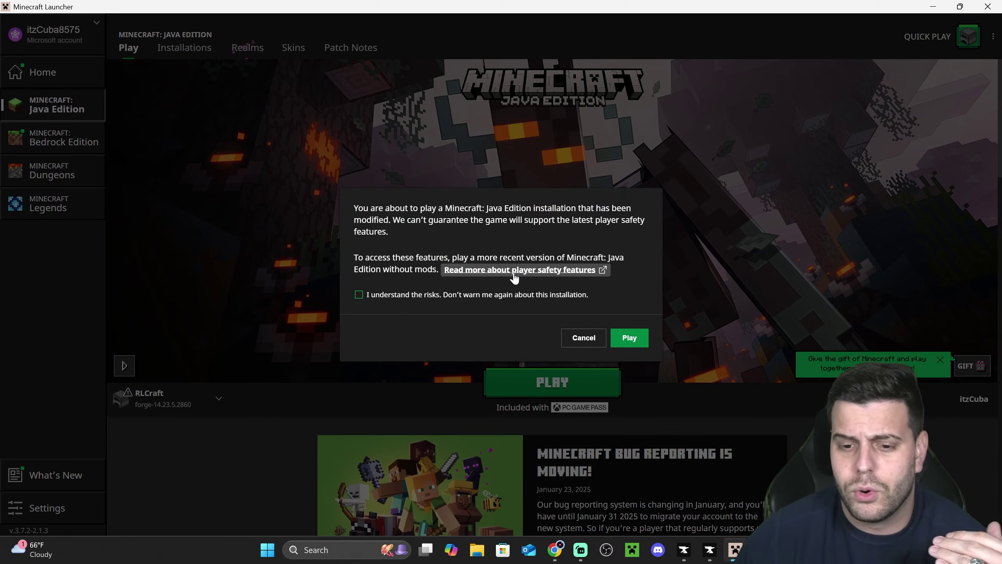
{"action": "left_click", "coordinate": [459, 294]}
{"action": "left_click", "coordinate": [635, 340]}
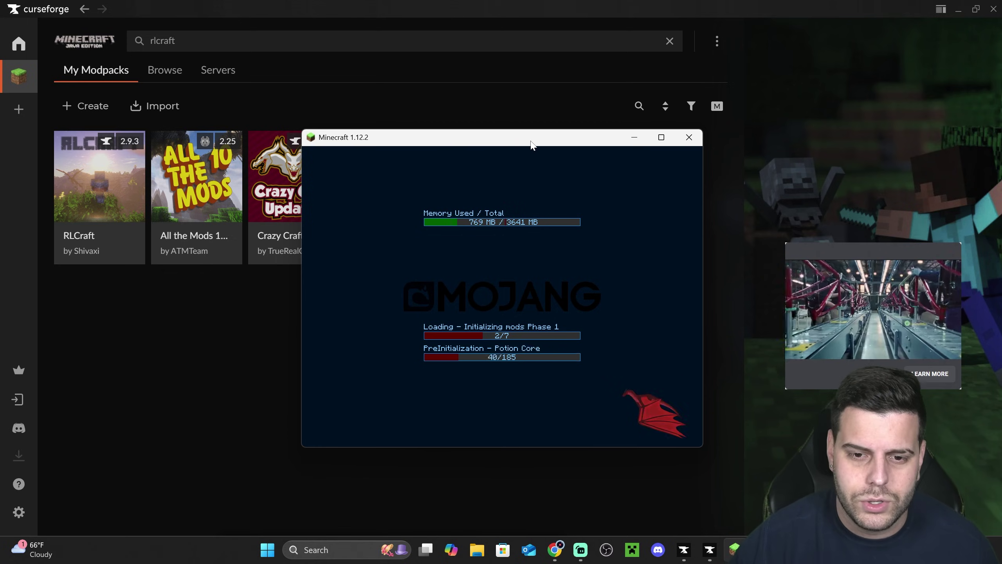
{"action": "double_click", "coordinate": [511, 147]}
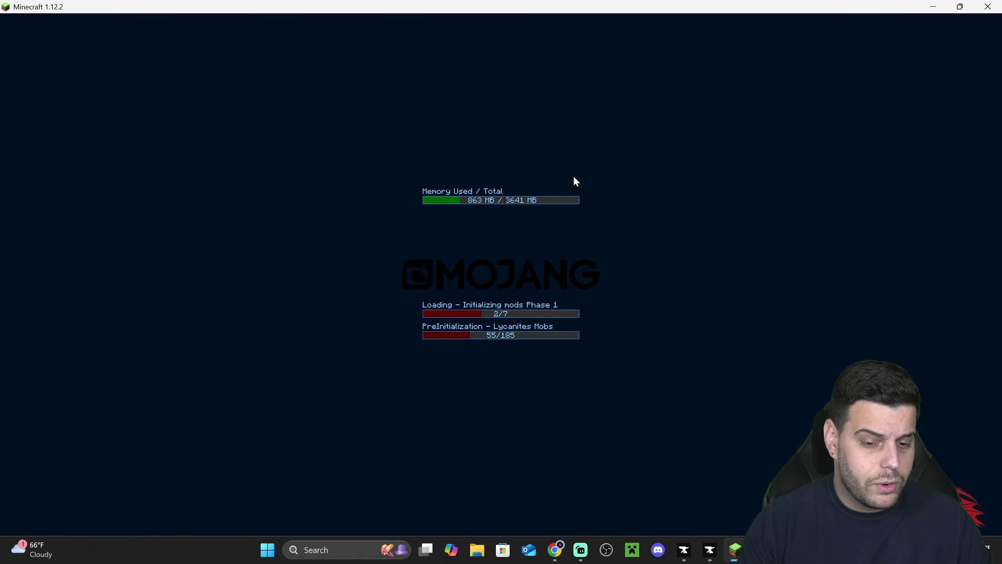